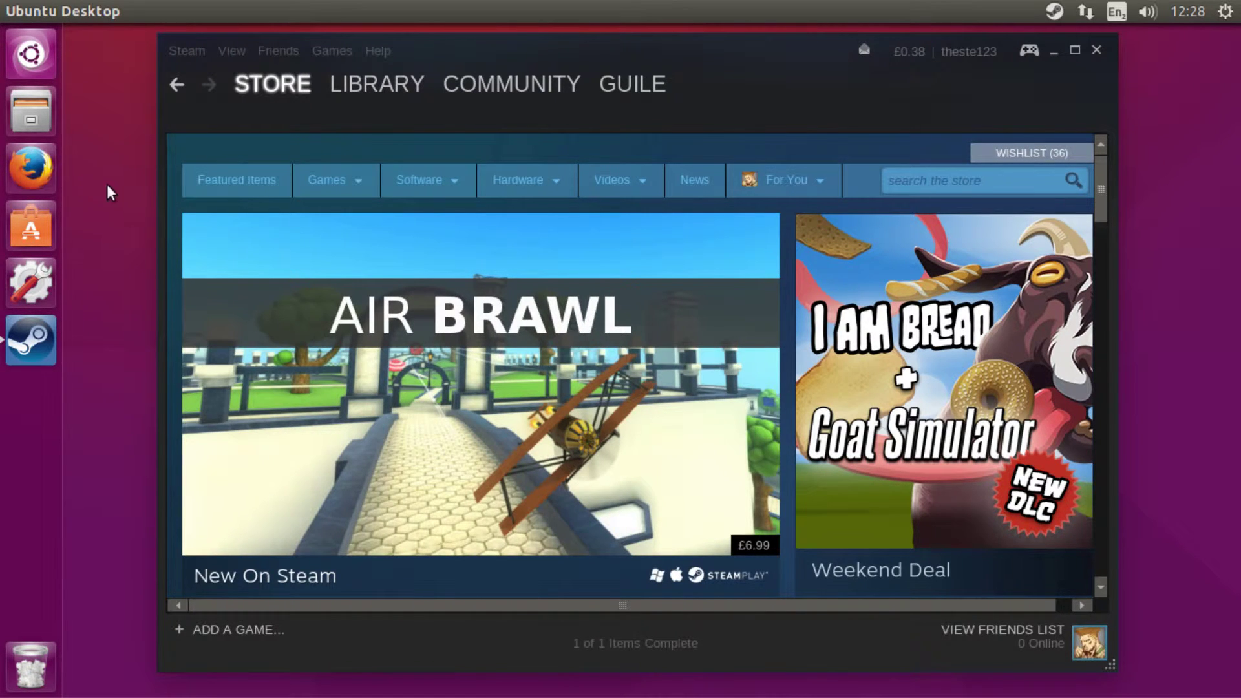
# Step: Bring up Steam's Settings window on the In-Game section via the Steam menu
pyautogui.click(191, 56)
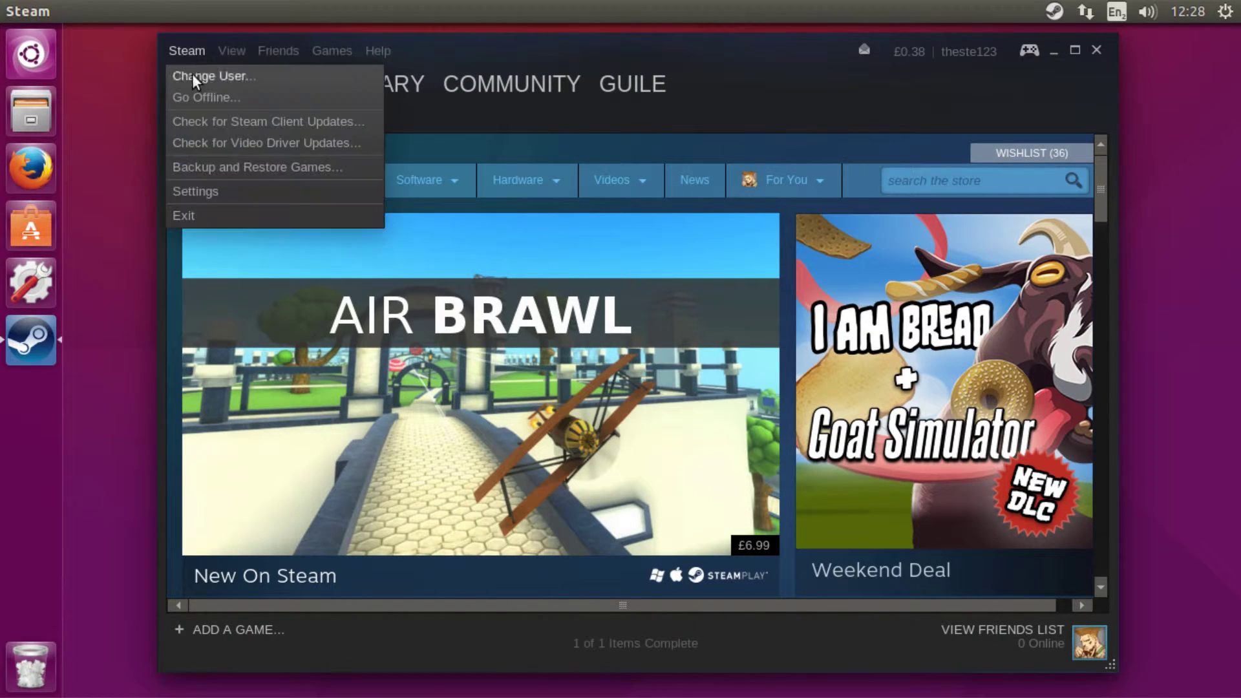
pyautogui.click(189, 190)
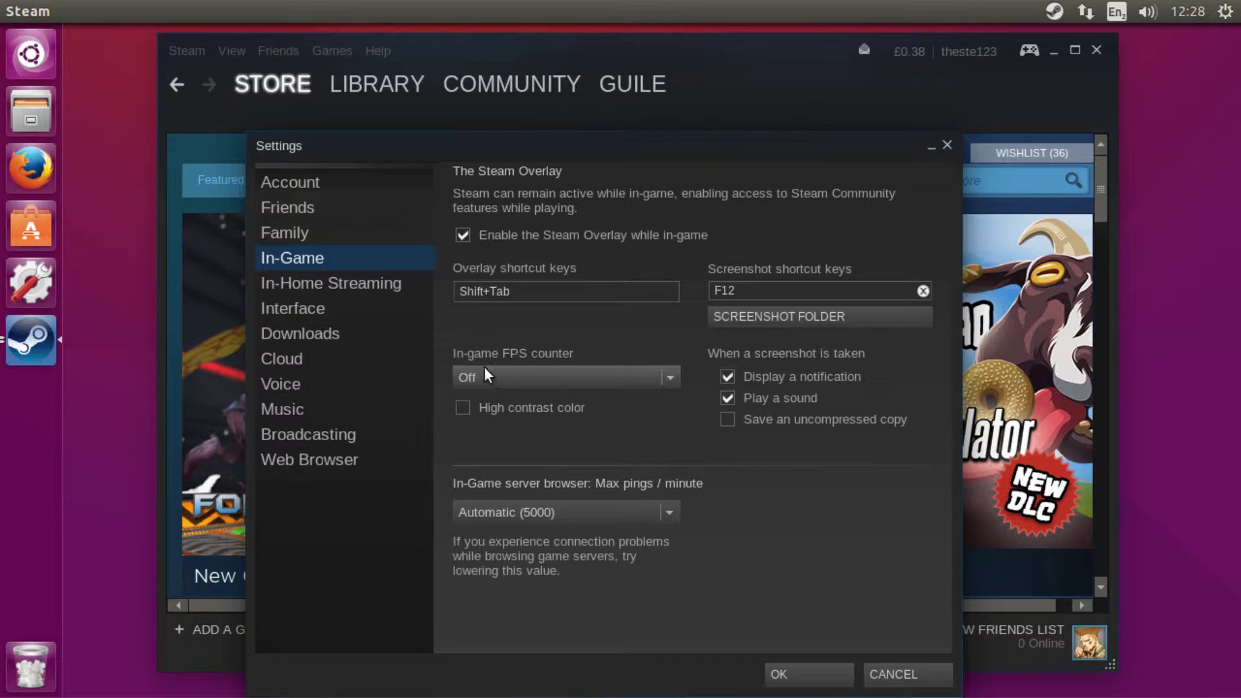
# Step: Set the in-game FPS counter position to Top-left
pyautogui.click(568, 378)
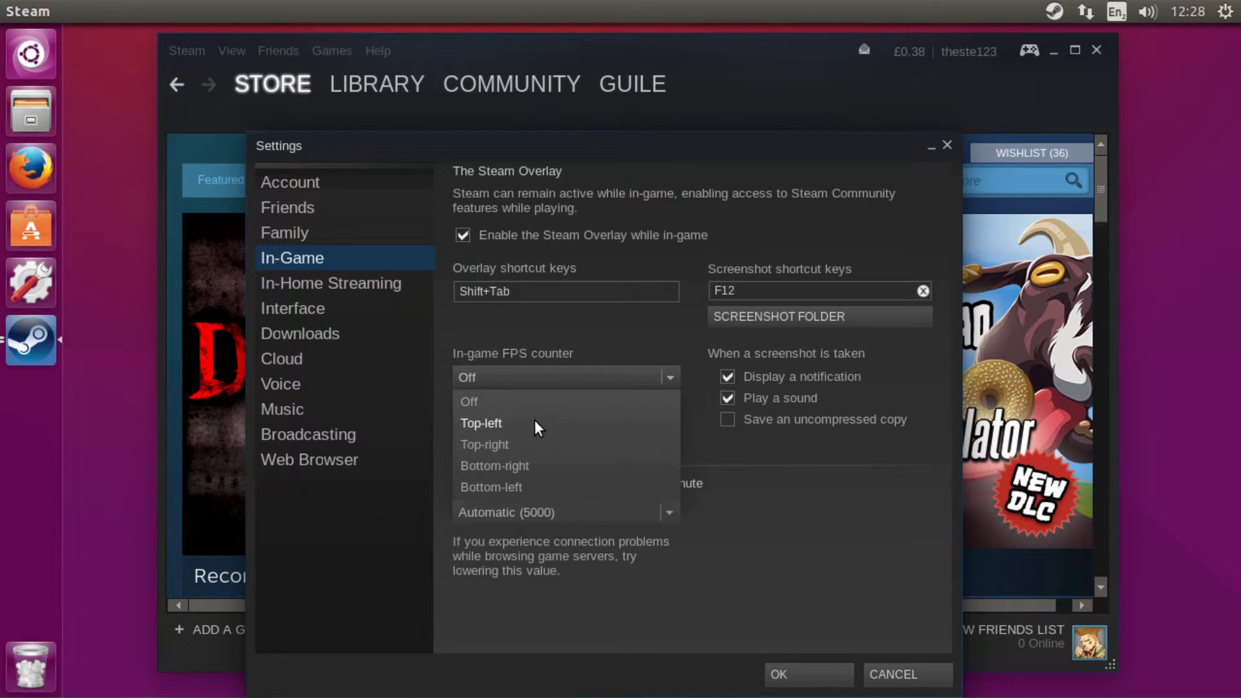
pyautogui.click(475, 423)
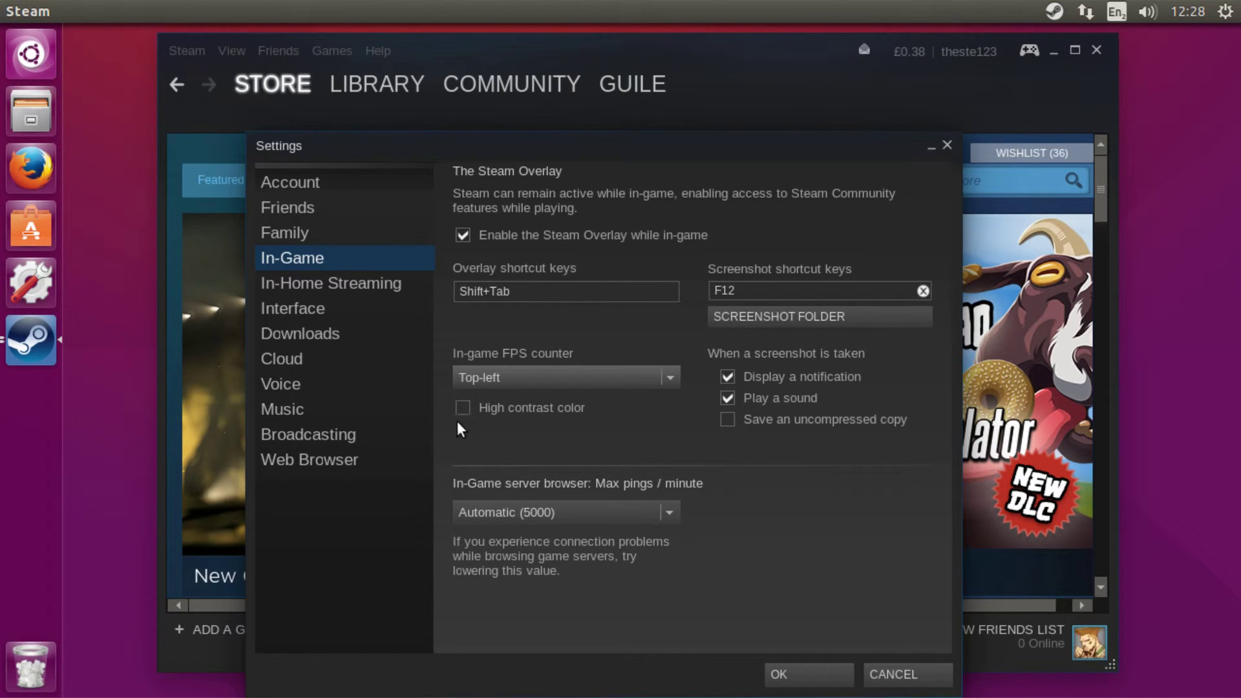
# Step: Confirm the Settings with OK so the Top-left FPS counter applies
pyautogui.click(792, 664)
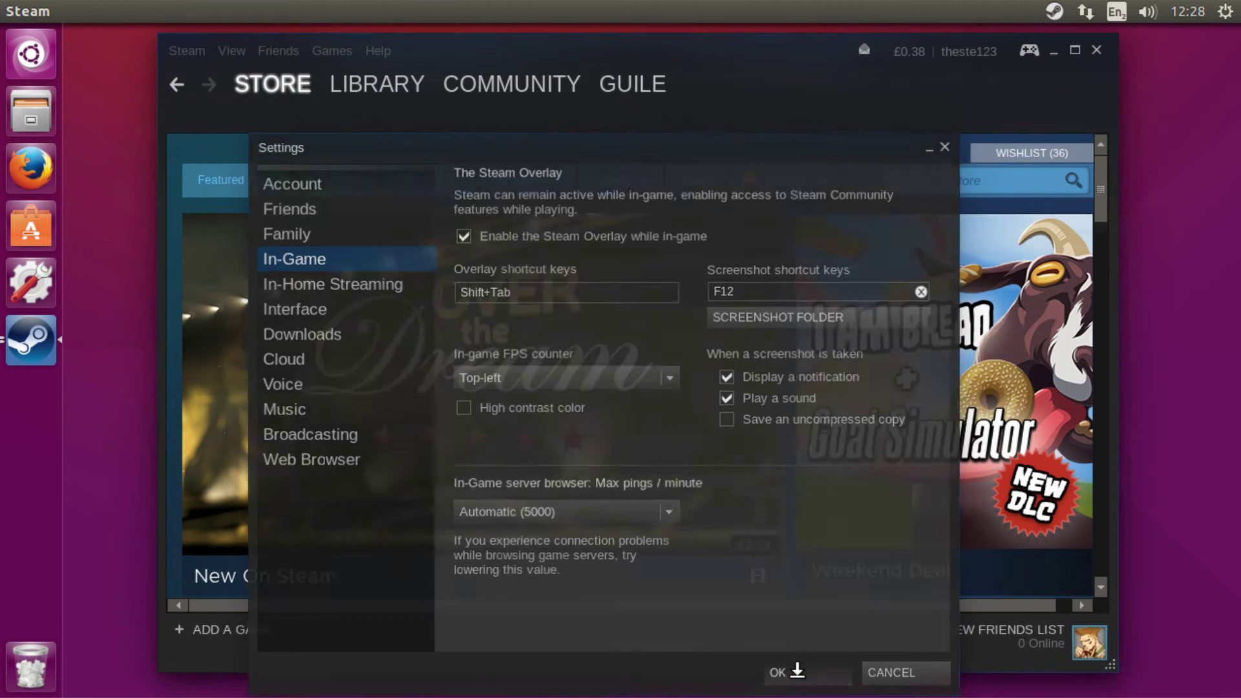